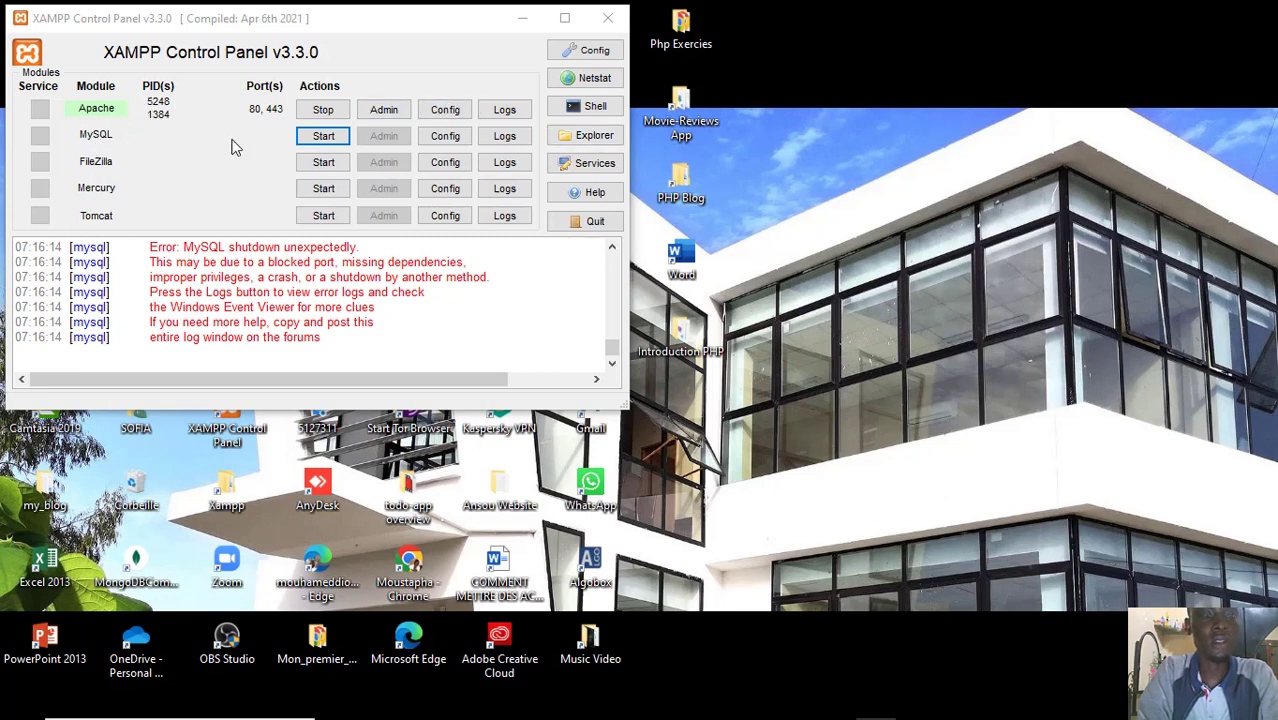
Try to start the MySQL module and move the XAMPP Control Panel window slightly on the desktop
{"action": "left_click", "coordinate": [322, 135]}
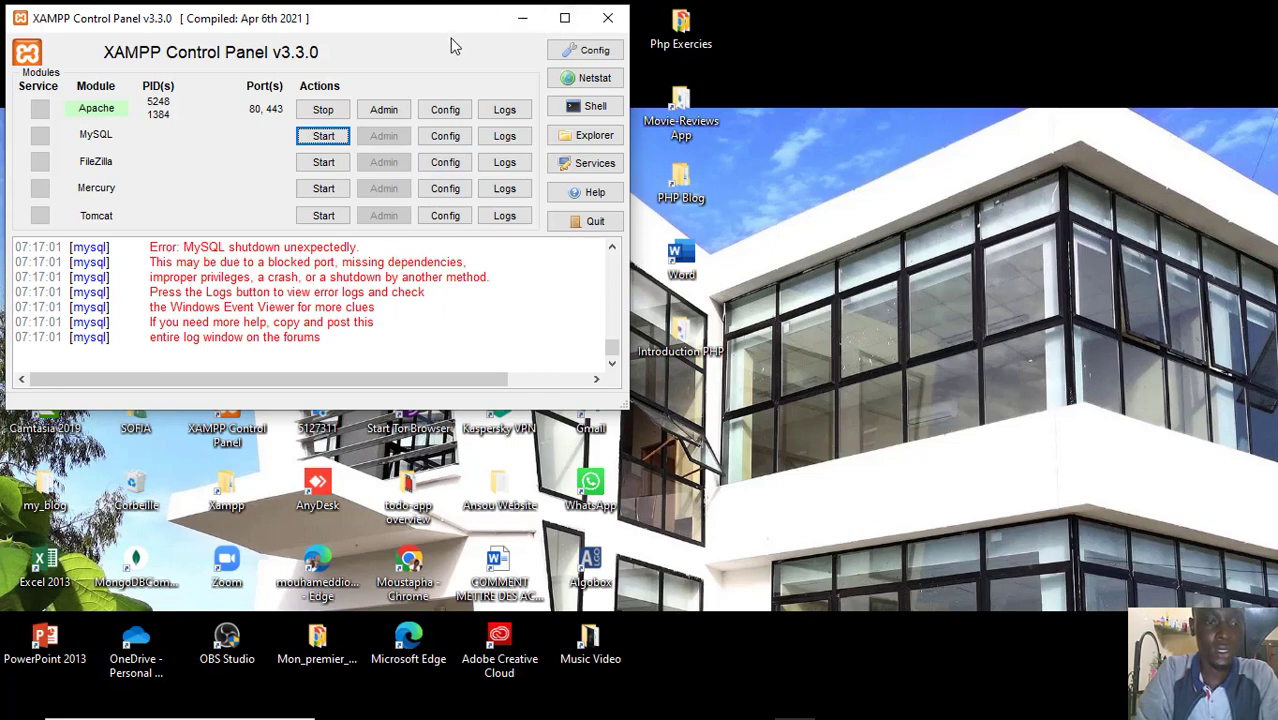
{"action": "left_click_drag", "start_coordinate": [450, 38], "coordinate": [485, 58]}
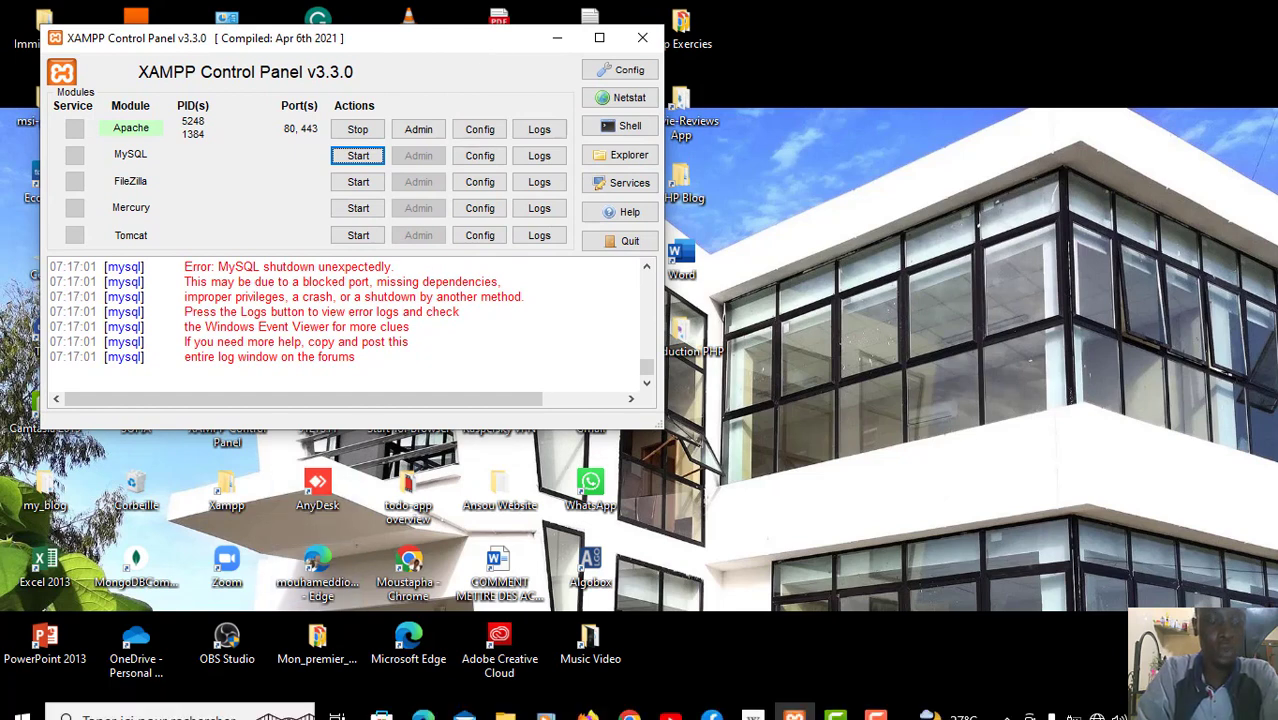
{"action": "left_click", "coordinate": [197, 690]}
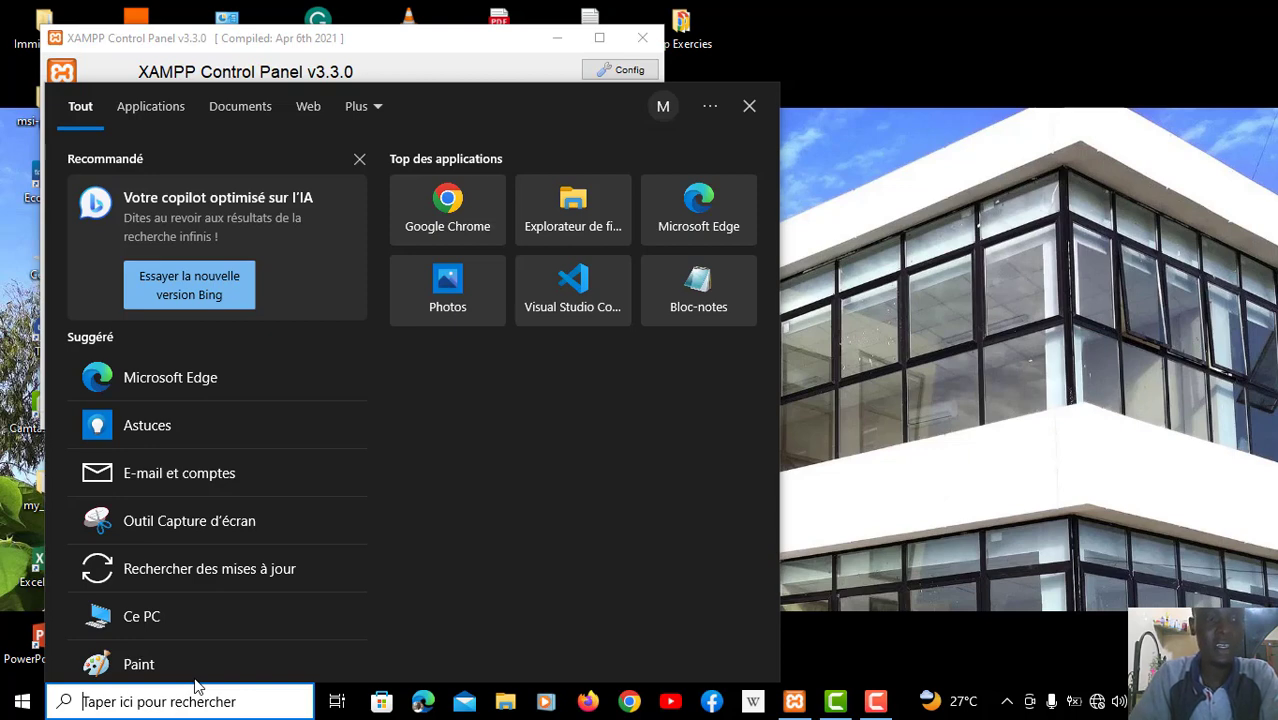
{"action": "type", "text": "l"}
{"action": "key", "text": "BackSpace"}
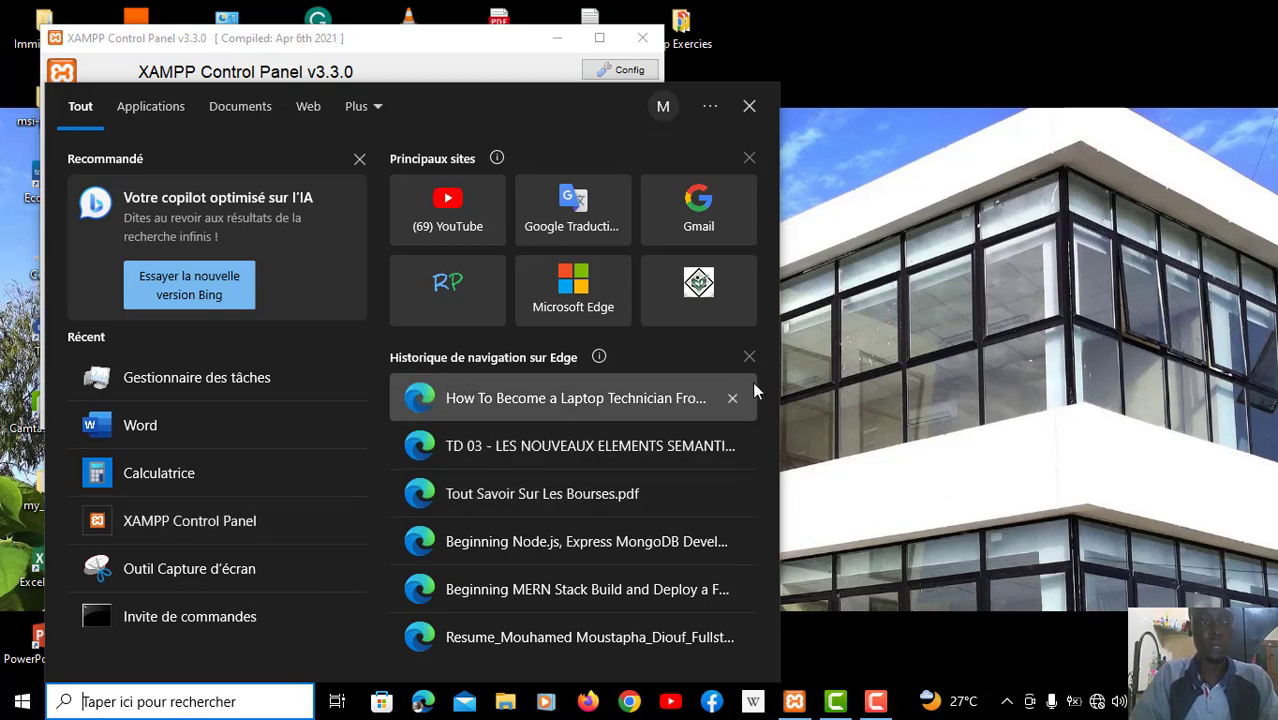
{"action": "type", "text": "task man"}
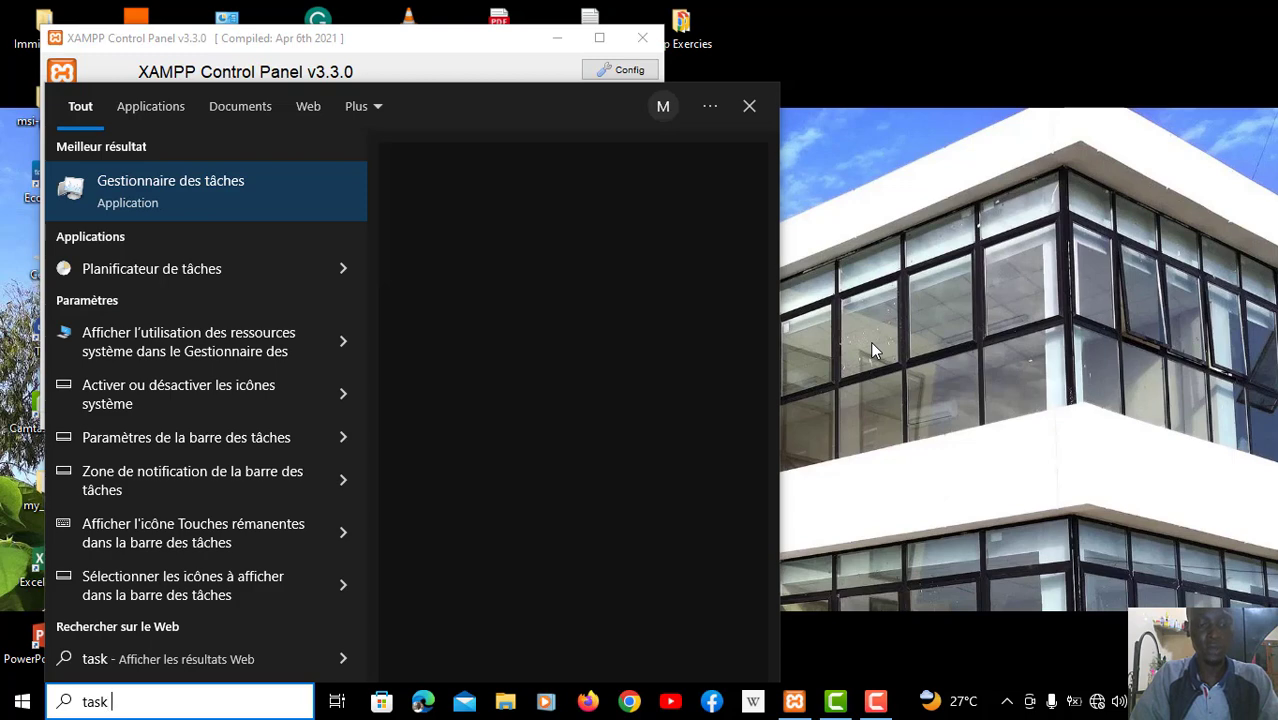
{"action": "type", "text": "ager"}
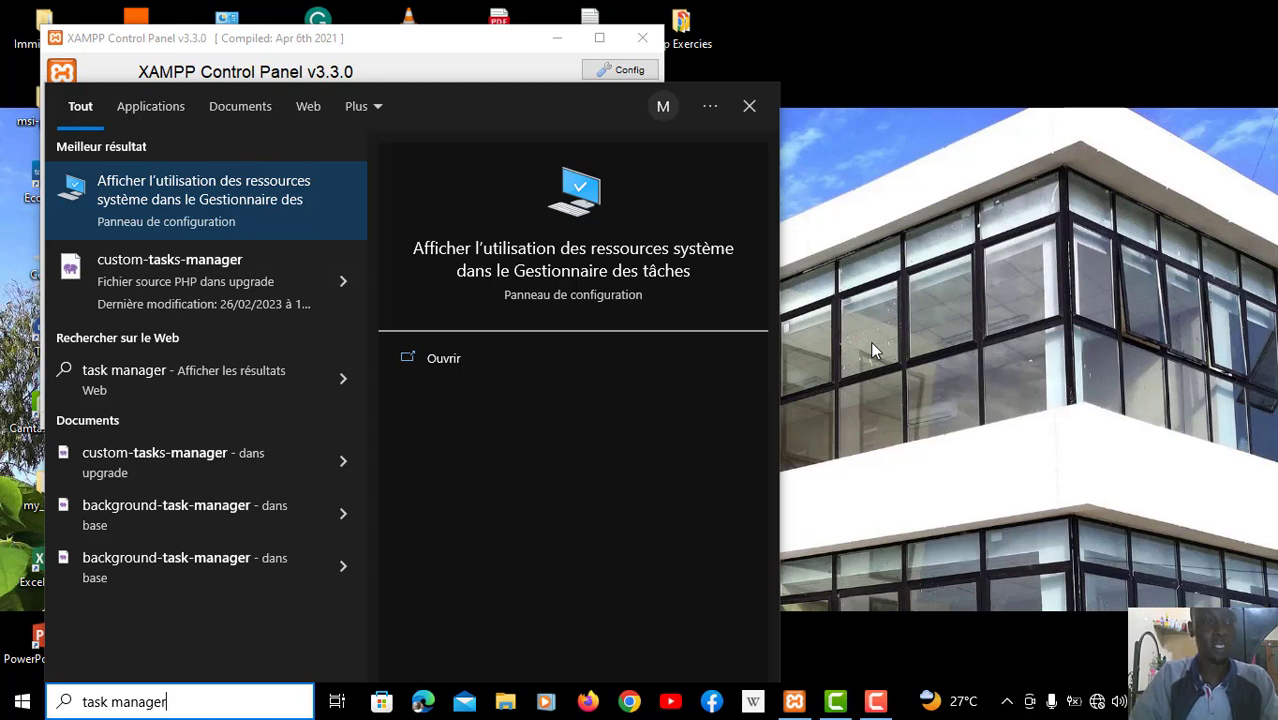
{"action": "key", "text": "BackSpace"}
{"action": "key", "text": "BackSpace"}
{"action": "key", "text": "BackSpace"}
{"action": "key", "text": "BackSpace"}
{"action": "key", "text": "BackSpace"}
{"action": "key", "text": "BackSpace"}
{"action": "key", "text": "BackSpace"}
{"action": "key", "text": "BackSpace"}
{"action": "key", "text": "BackSpace"}
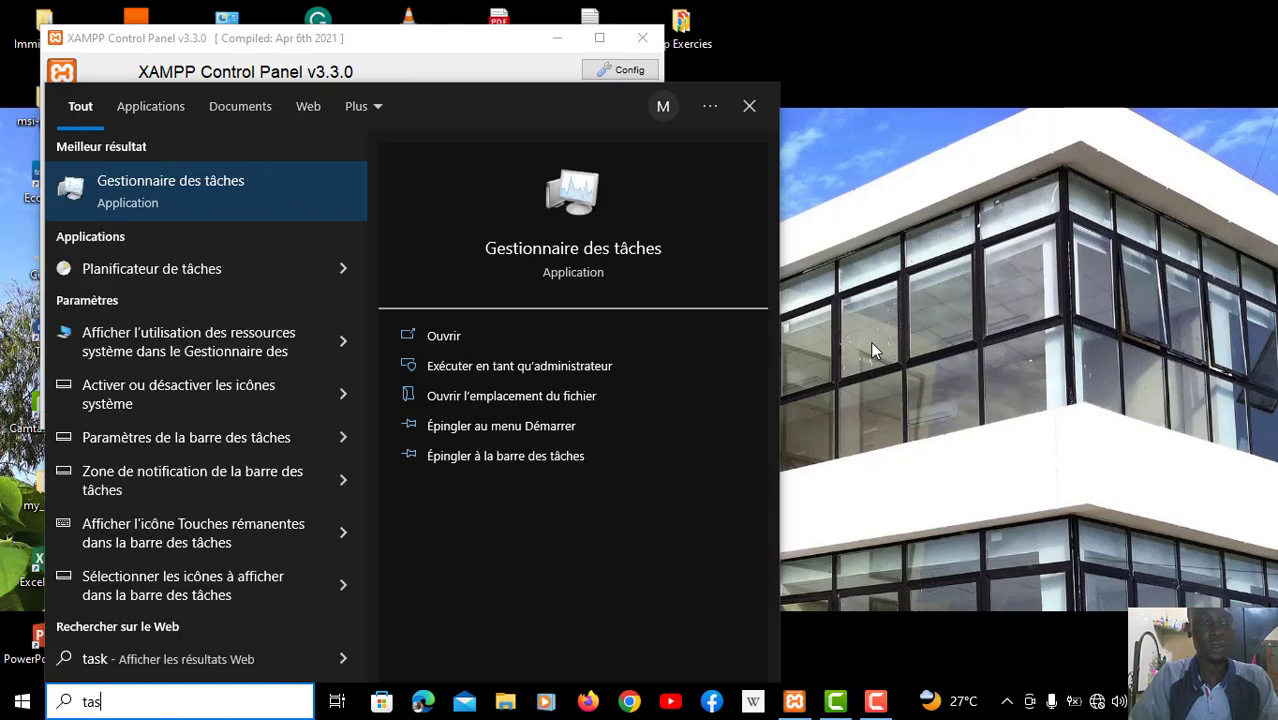
{"action": "key", "text": "BackSpace"}
{"action": "key", "text": "BackSpace"}
{"action": "key", "text": "BackSpace"}
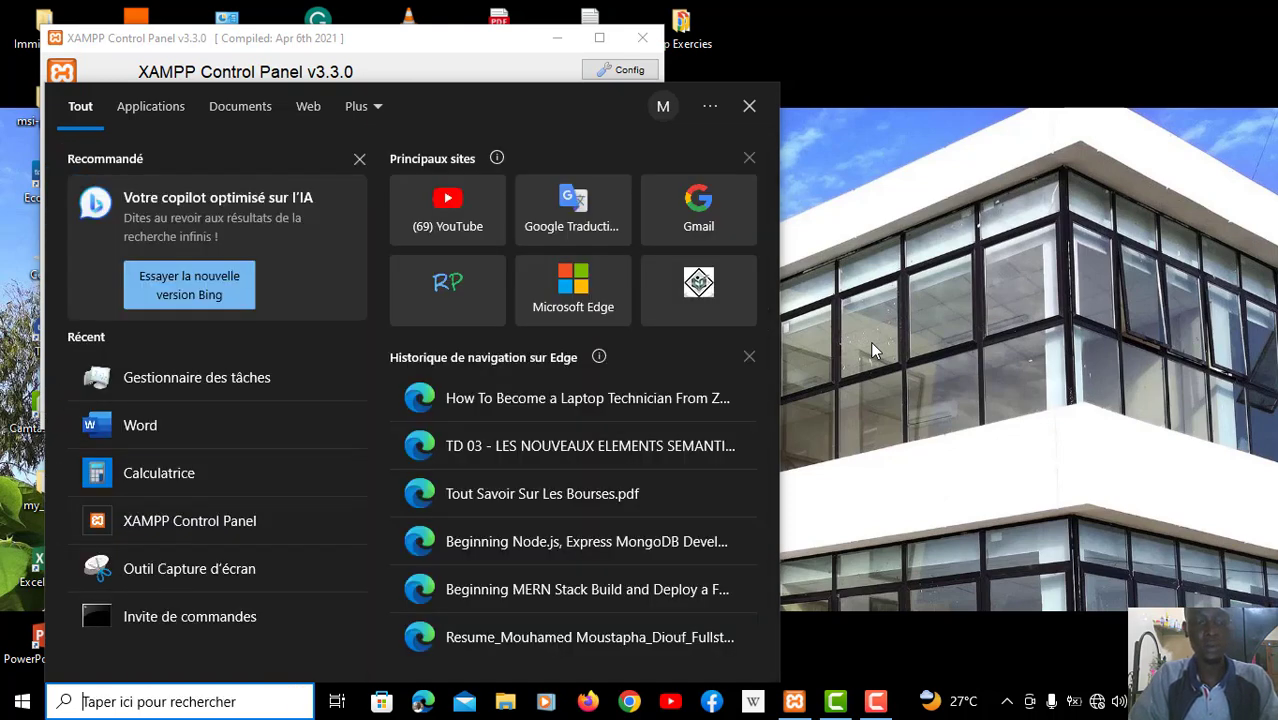
Search Windows for "gestionnaire", open Gestionnaire des tâches and reposition its window
{"action": "type", "text": "g"}
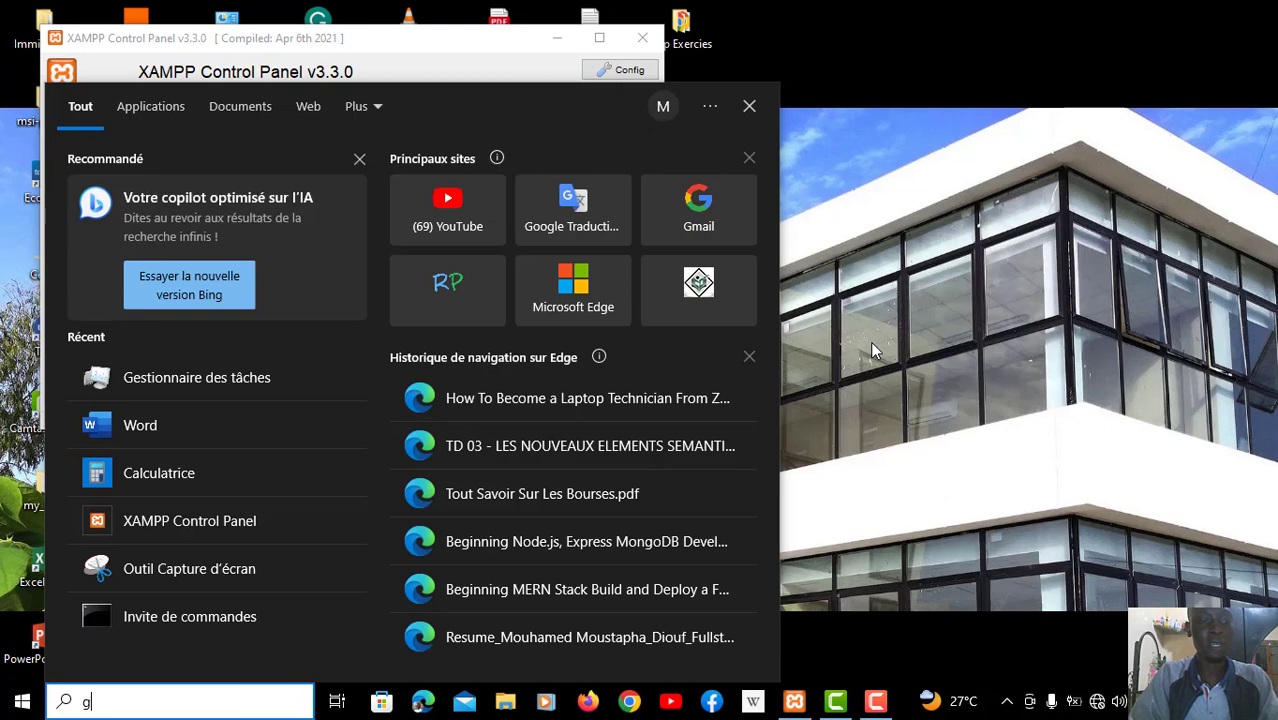
{"action": "type", "text": "estion"}
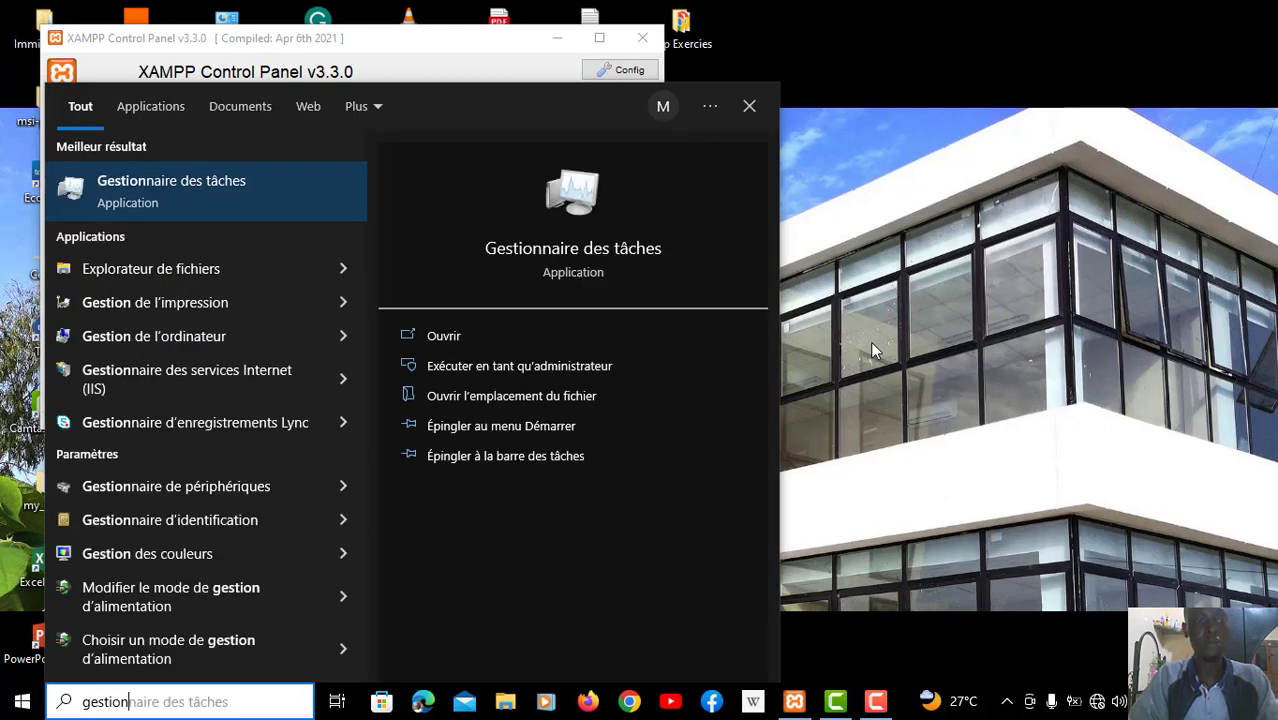
{"action": "type", "text": "naire"}
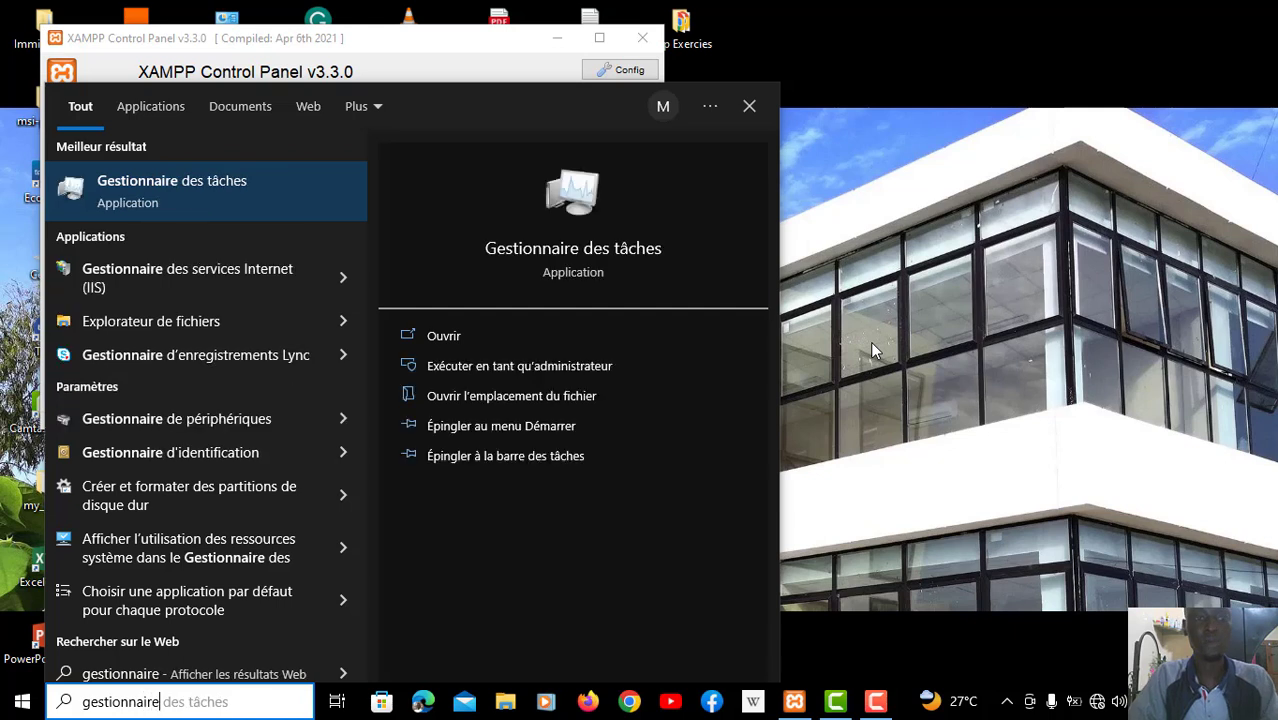
{"action": "left_click", "coordinate": [180, 188]}
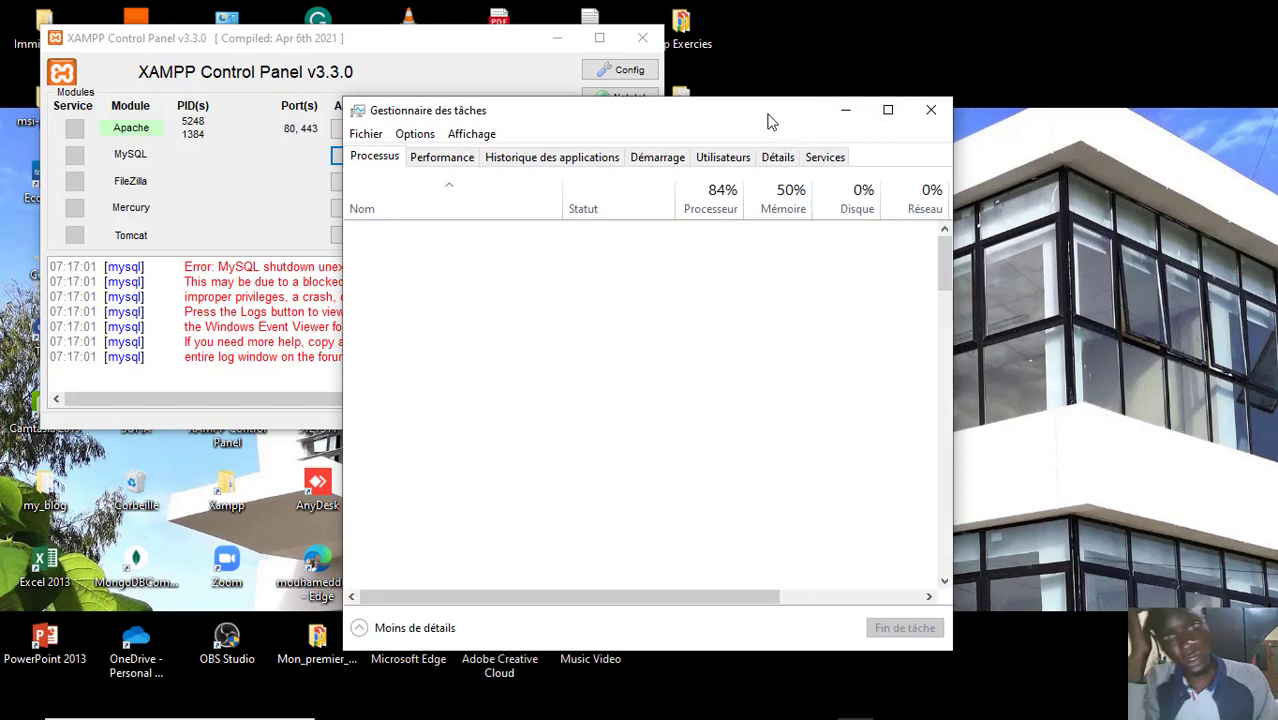
{"action": "left_click_drag", "start_coordinate": [770, 120], "coordinate": [806, 104]}
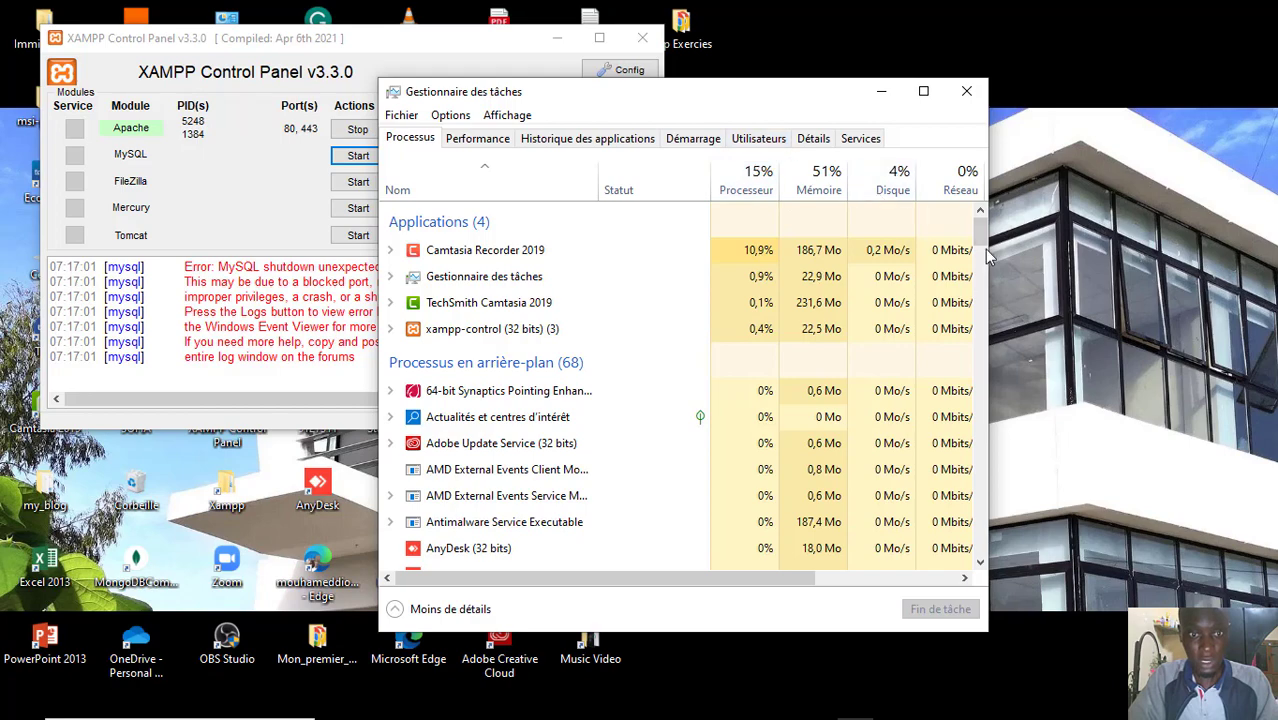
Find the first mysqld entry among the background processes and end its task
{"action": "left_click_drag", "start_coordinate": [987, 249], "coordinate": [1018, 315]}
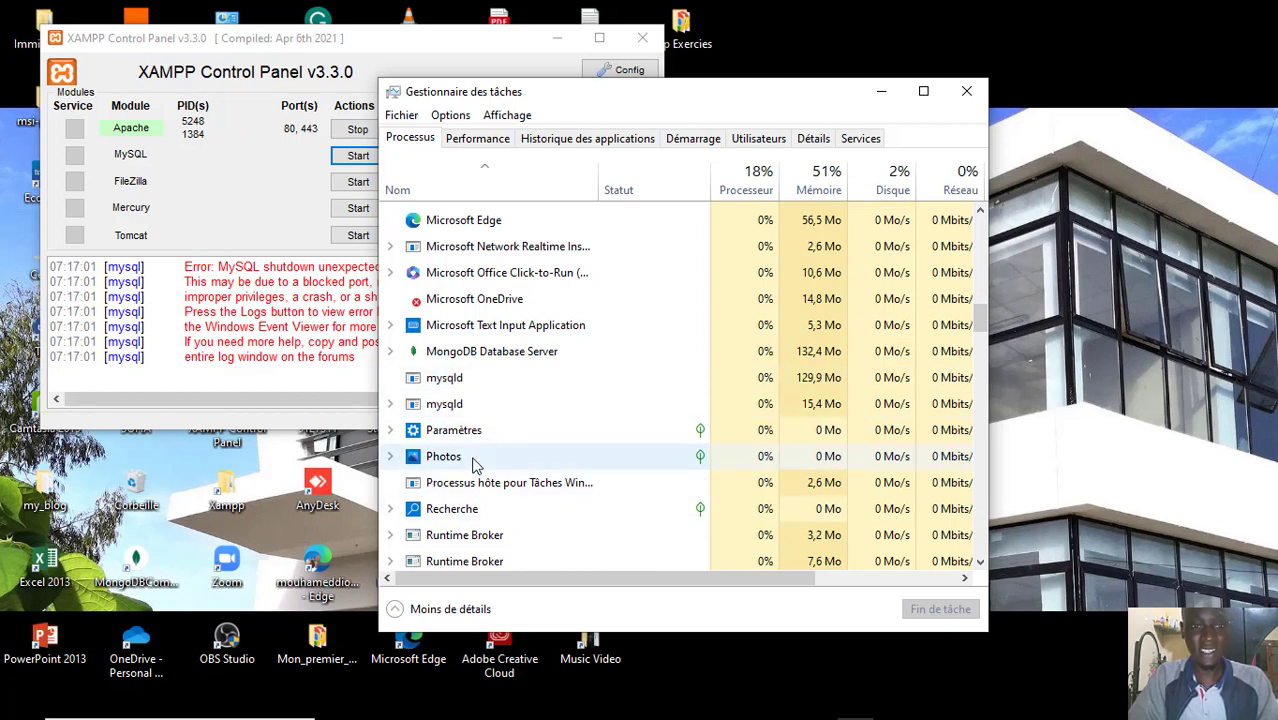
{"action": "left_click", "coordinate": [461, 386]}
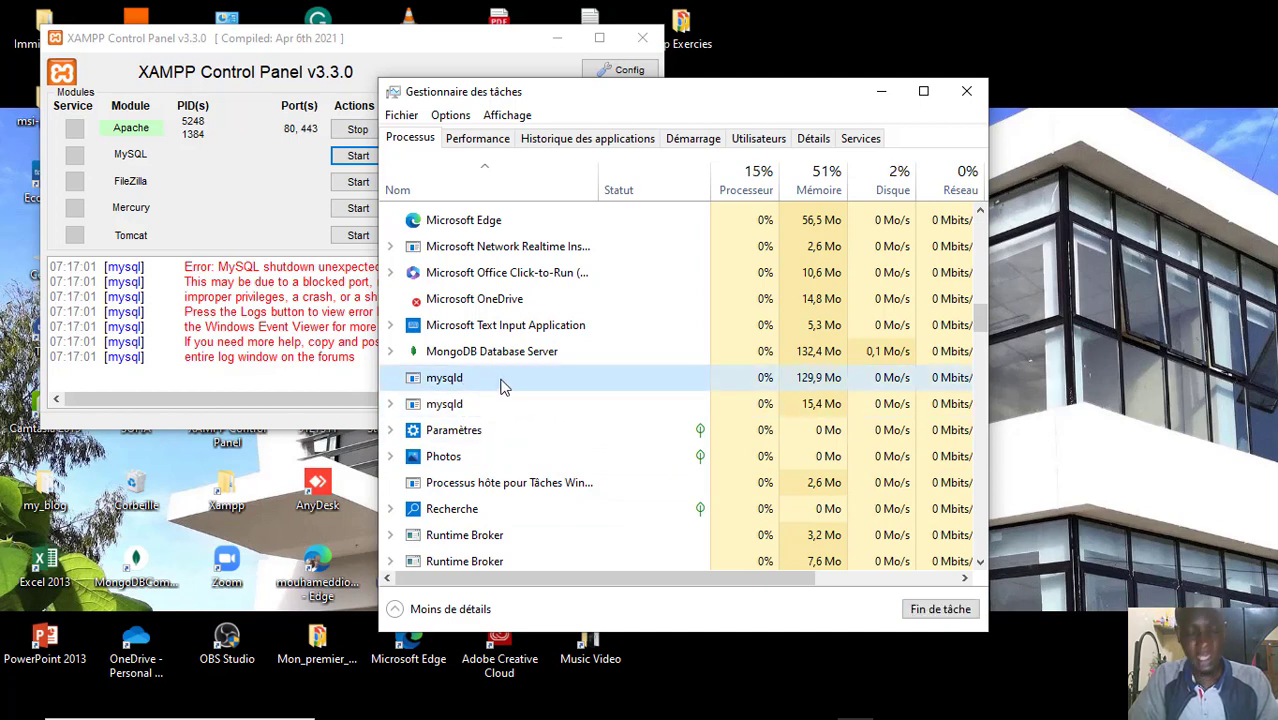
{"action": "left_click", "coordinate": [944, 612]}
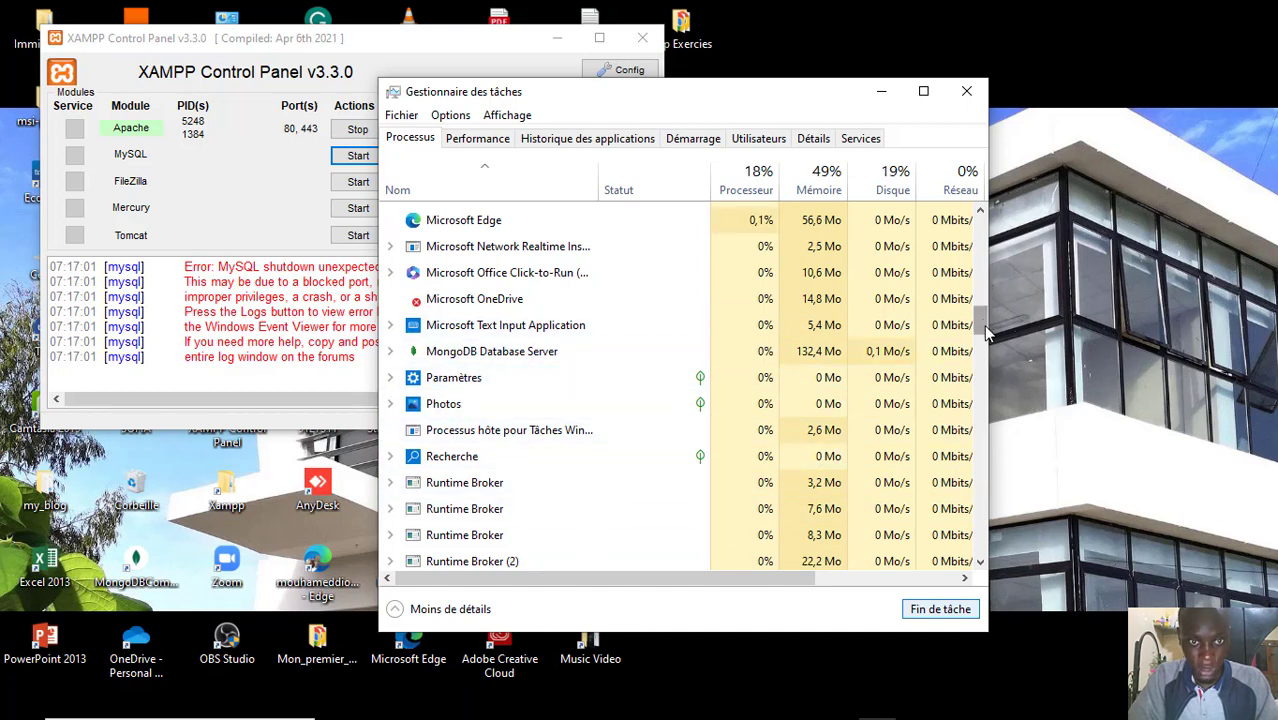
Check the process list for any remaining mysqld processes and close Gestionnaire des tâches
{"action": "mouse_move", "coordinate": [983, 324]}
{"action": "left_mouse_down"}
{"action": "mouse_move", "coordinate": [996, 368]}
{"action": "mouse_move", "coordinate": [992, 346]}
{"action": "left_mouse_up"}
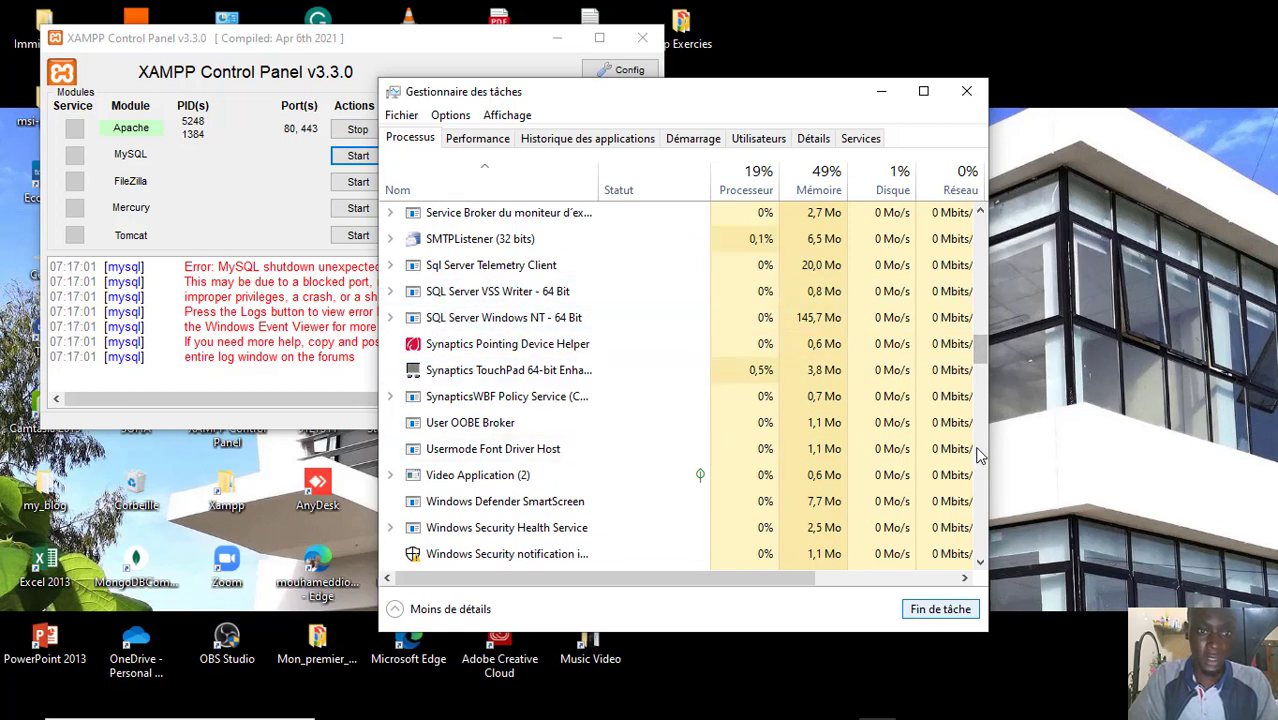
{"action": "left_click_drag", "start_coordinate": [979, 348], "coordinate": [986, 286]}
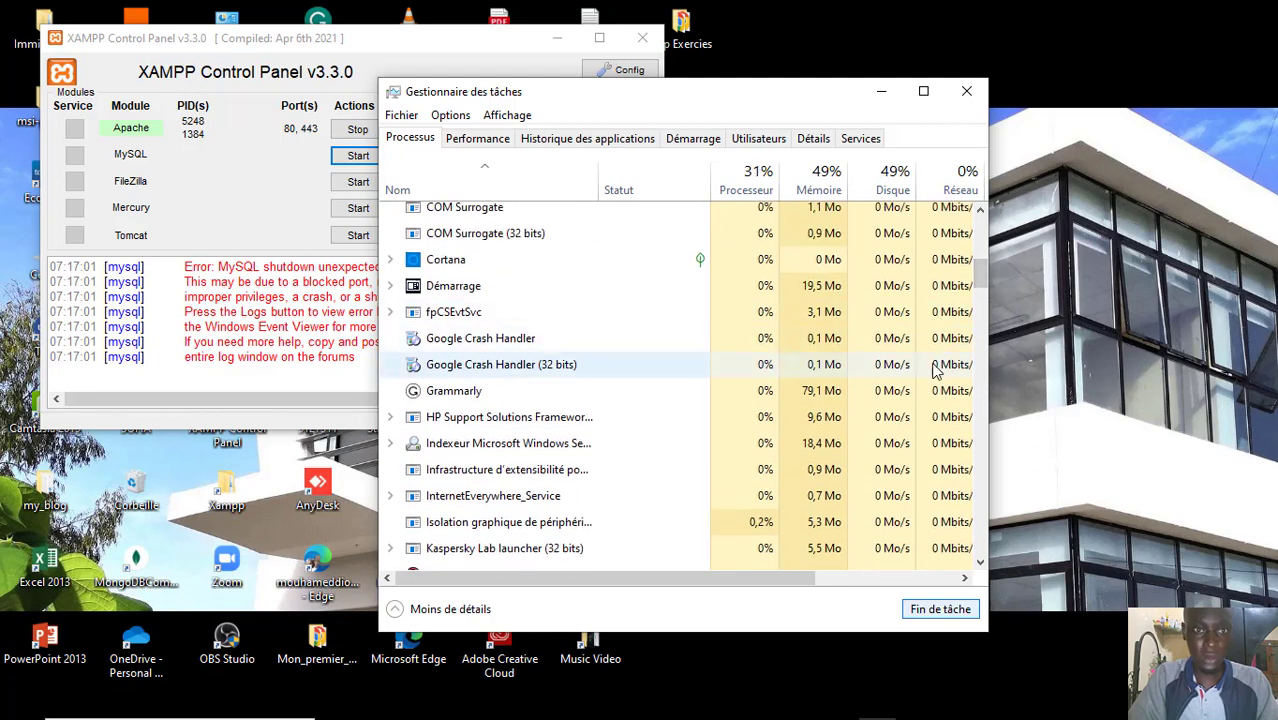
{"action": "left_click_drag", "start_coordinate": [977, 275], "coordinate": [987, 428]}
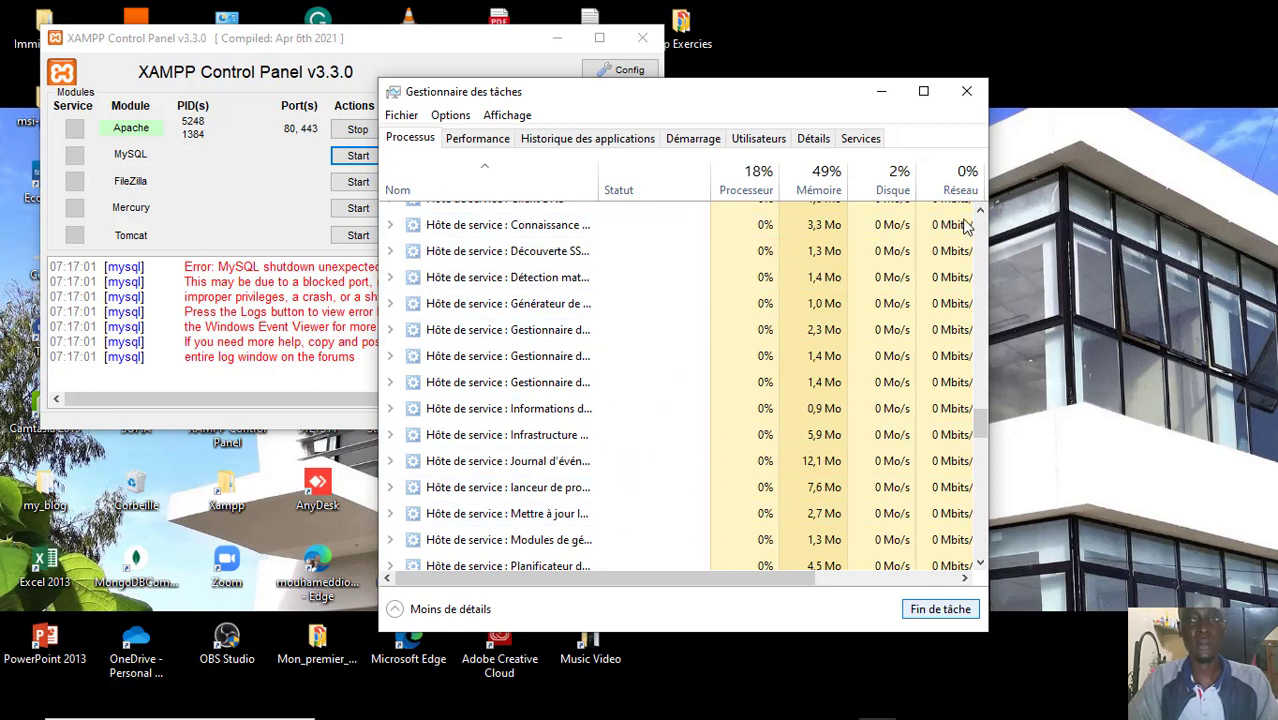
{"action": "left_click", "coordinate": [966, 92]}
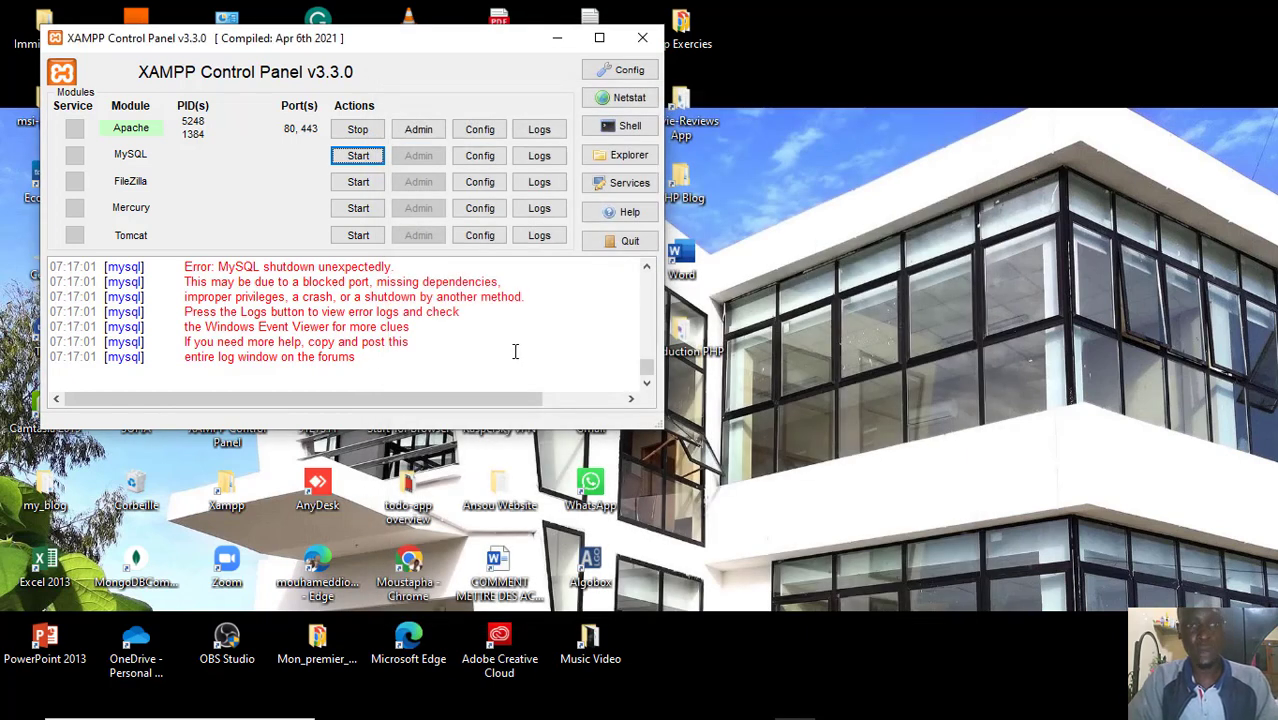
Start the MySQL module in the XAMPP Control Panel and open its phpMyAdmin administration page
{"action": "left_click", "coordinate": [358, 162]}
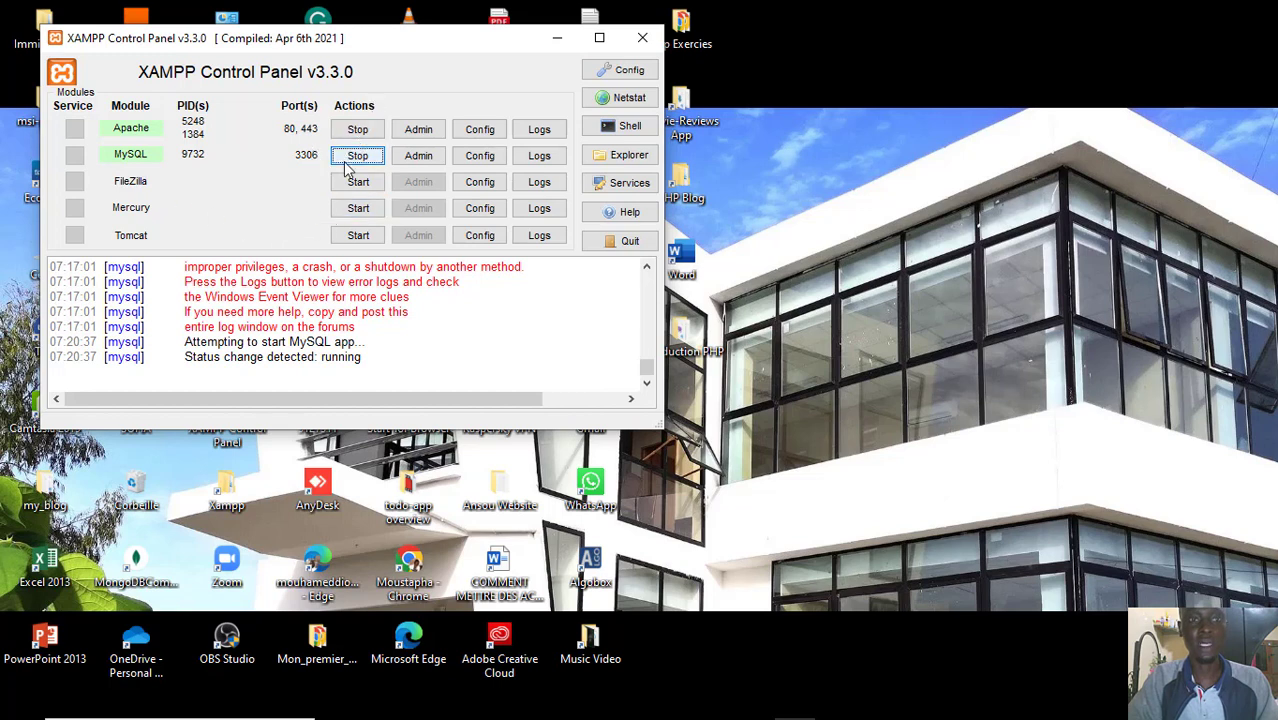
{"action": "left_click", "coordinate": [419, 160]}
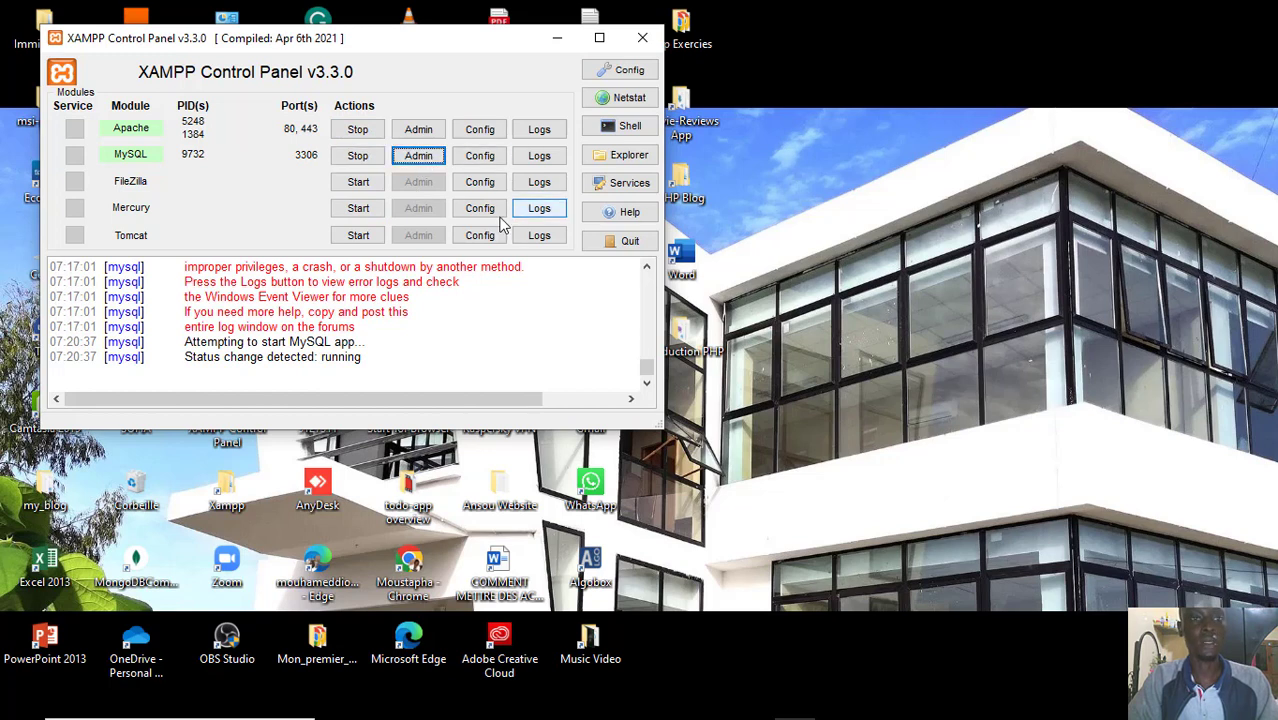
{"action": "left_click", "coordinate": [418, 157]}
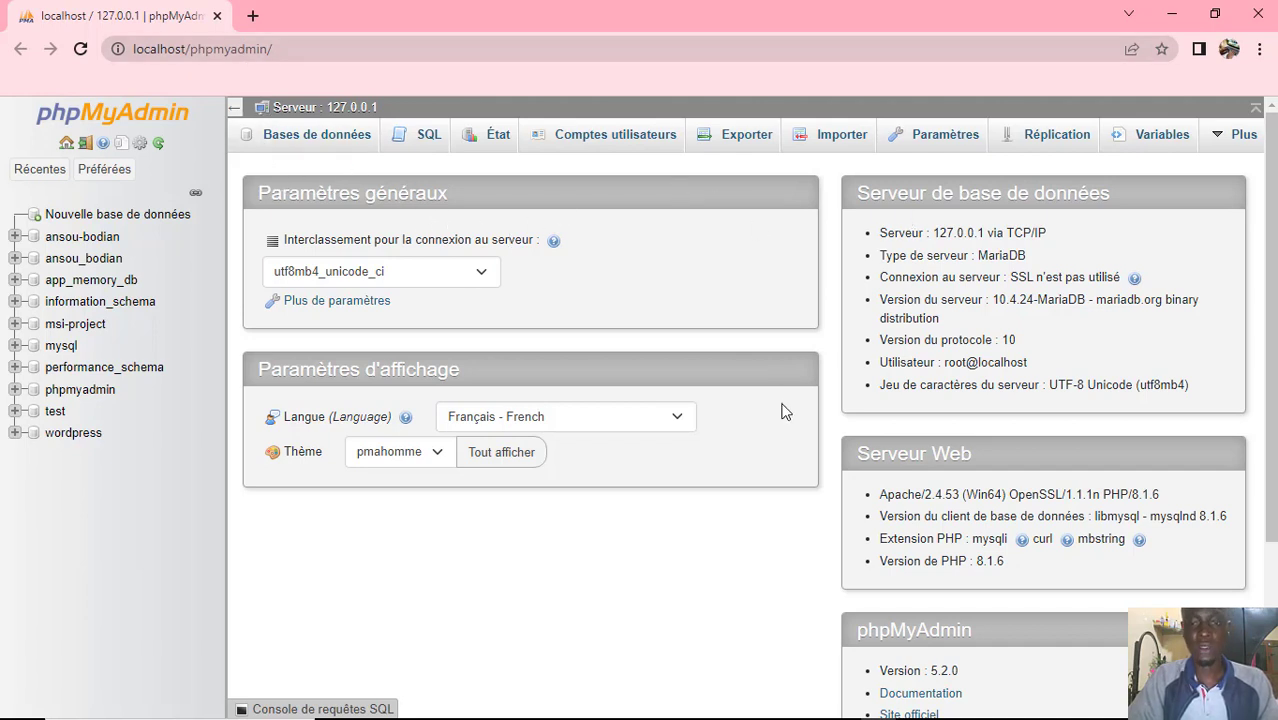
Bring up the XAMPP Control Panel to check the MySQL module's status, and minimize it again
{"action": "mouse_move", "coordinate": [838, 712]}
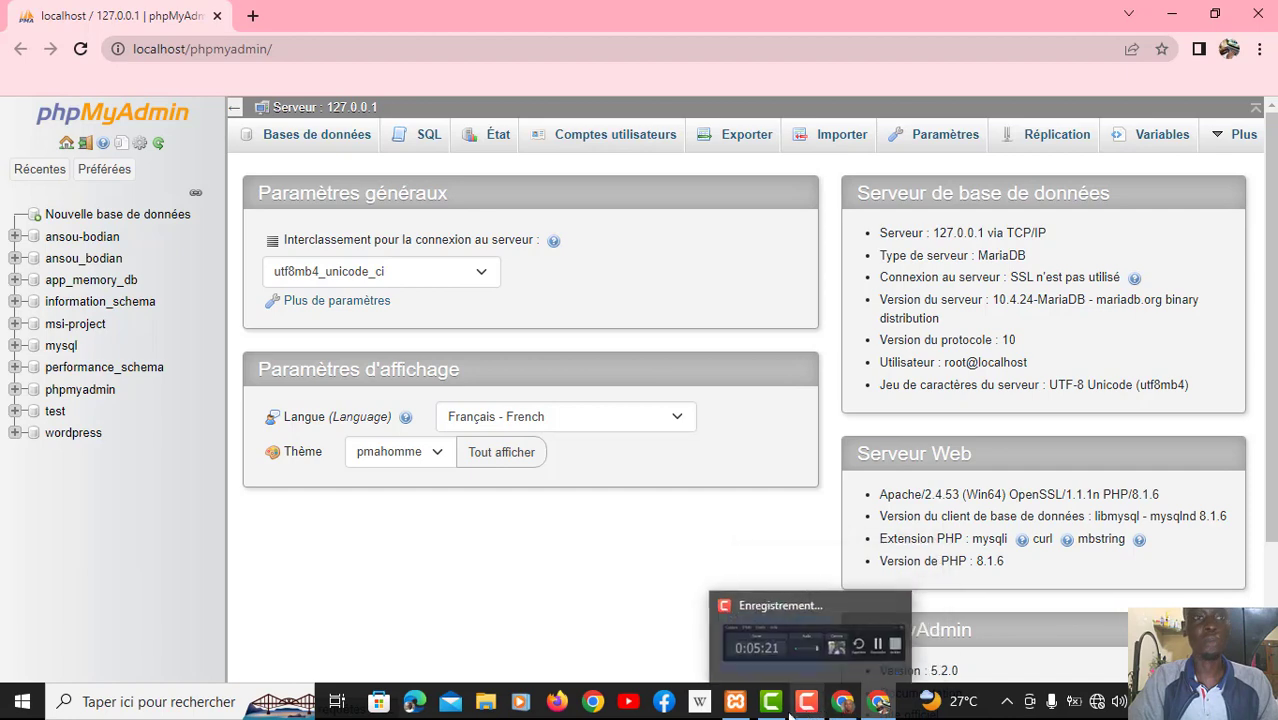
{"action": "left_click", "coordinate": [746, 708]}
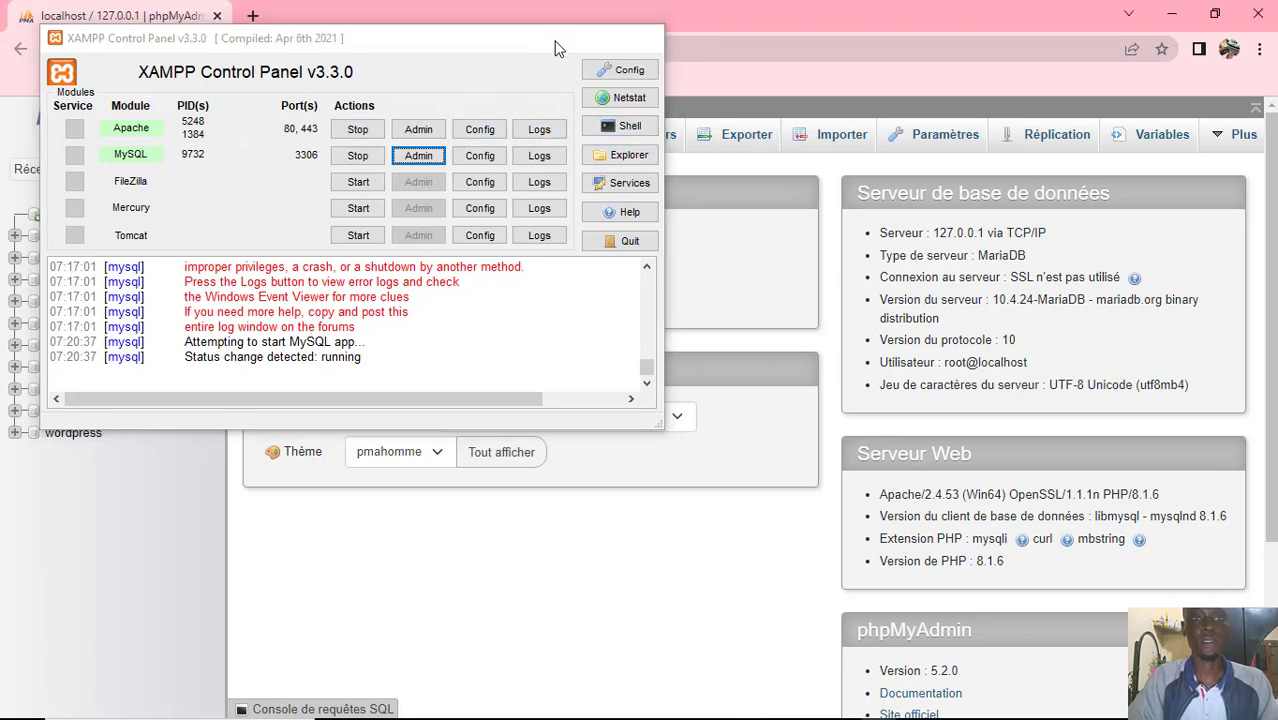
{"action": "left_click", "coordinate": [557, 44]}
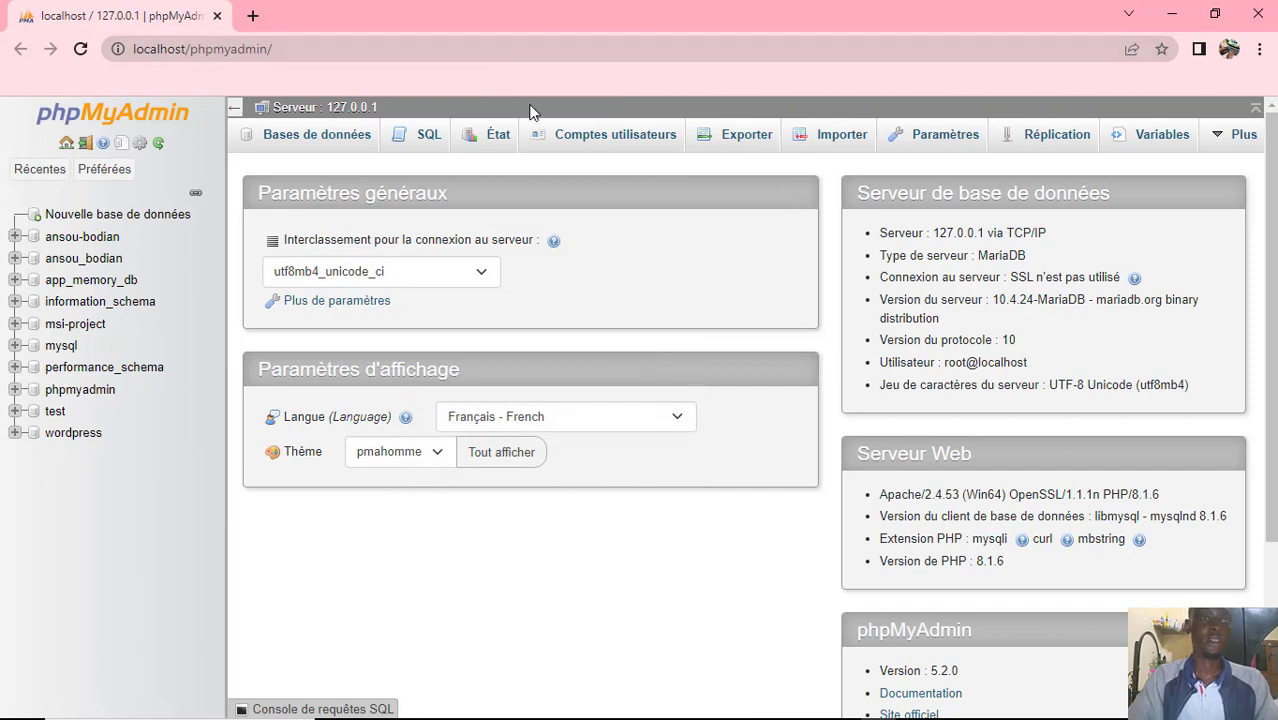